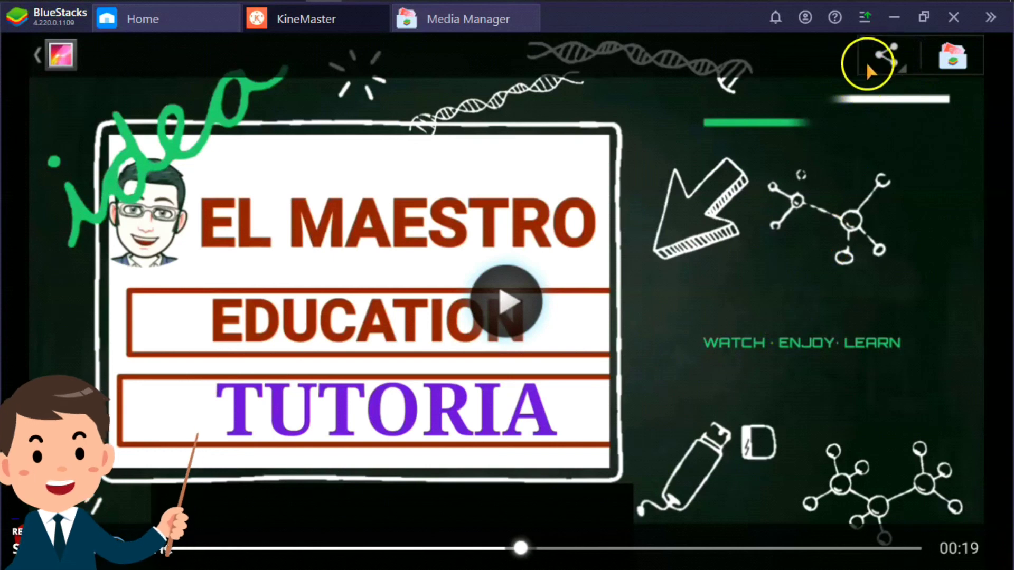
Share the finished video to the file manager so it is stored in Media Manager's saved files.
{"action": "left_click", "coordinate": [886, 62]}
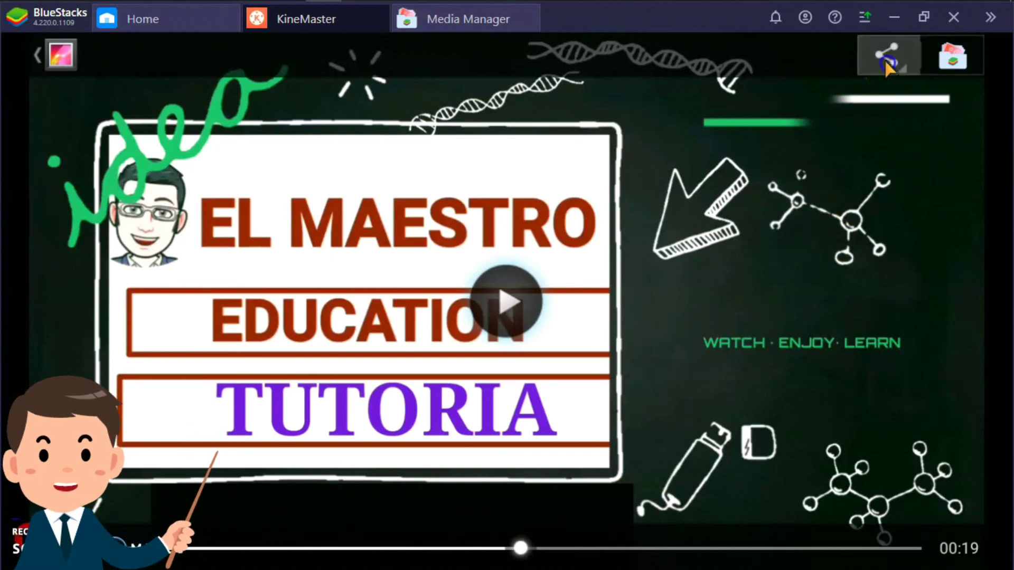
{"action": "left_click", "coordinate": [793, 108]}
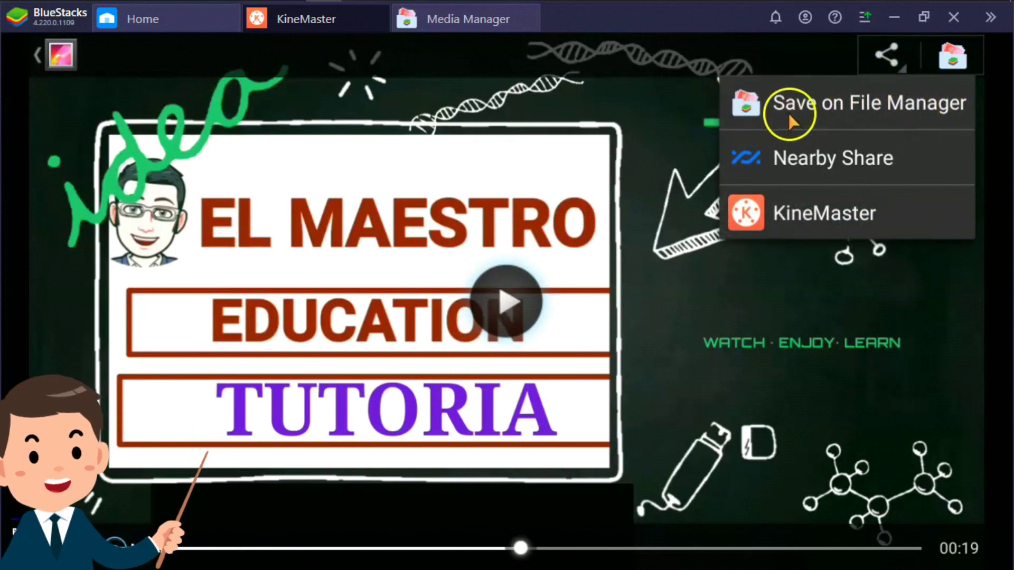
{"action": "left_click", "coordinate": [865, 102]}
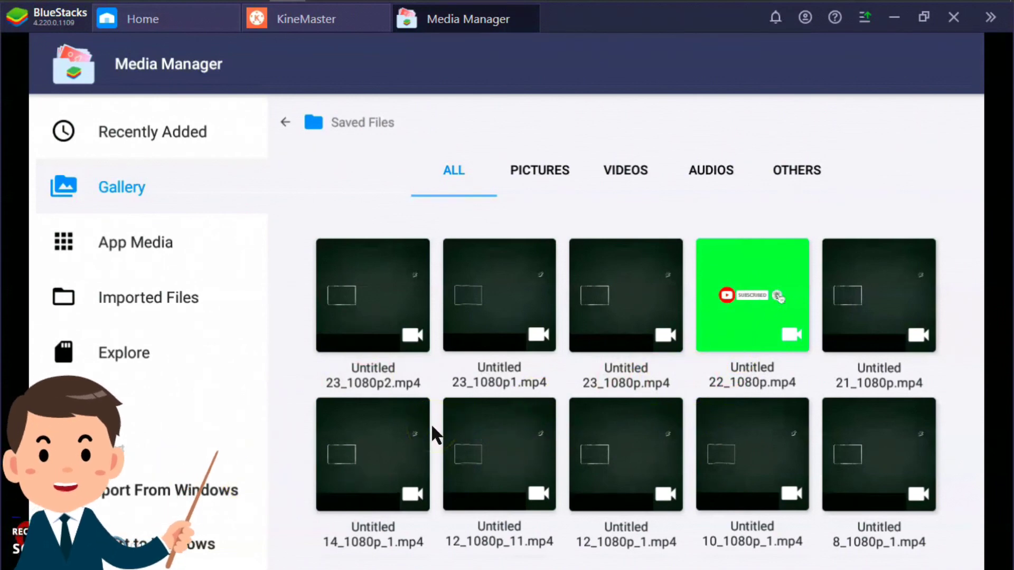
{"action": "left_click", "coordinate": [486, 419]}
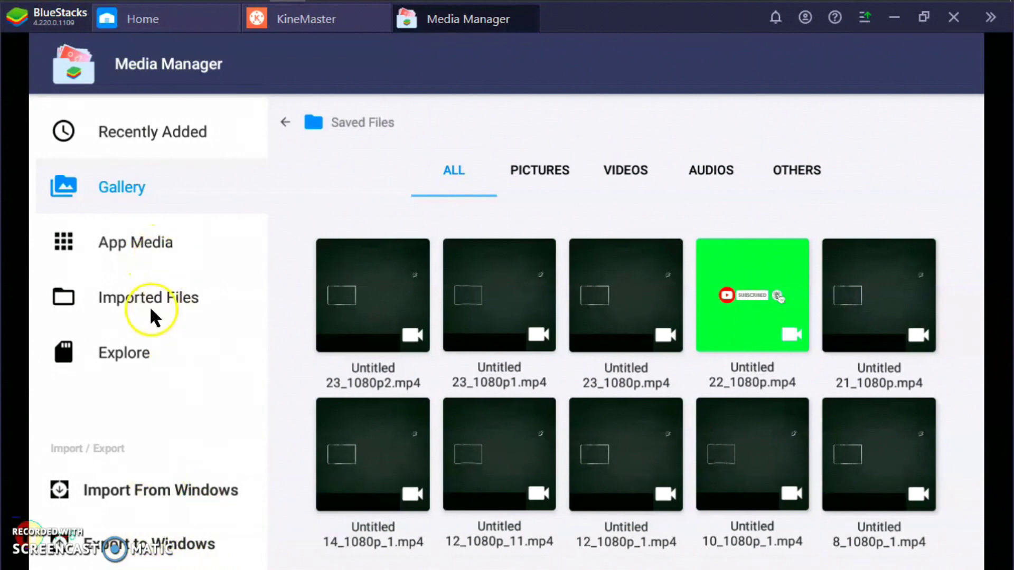
Select Untitled 23_1080p2.mp4 among the saved files and start exporting it to Windows.
{"action": "left_click", "coordinate": [148, 554]}
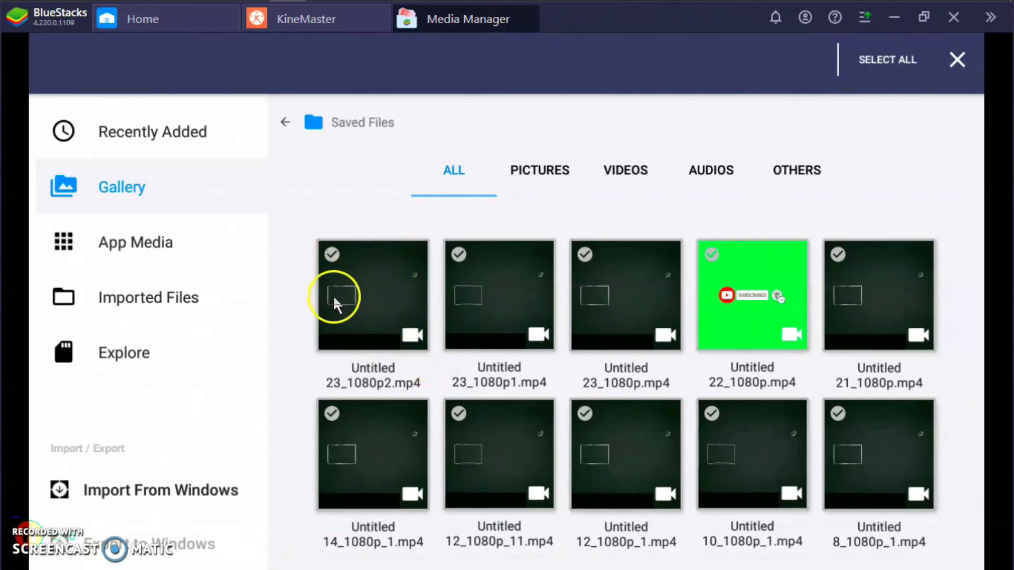
{"action": "left_click", "coordinate": [380, 302]}
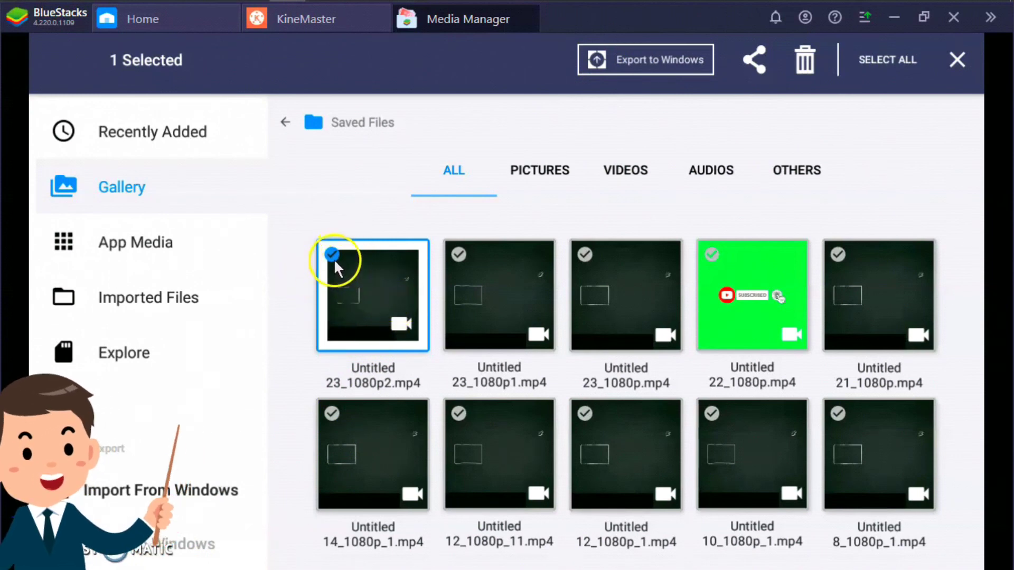
{"action": "left_click", "coordinate": [653, 58]}
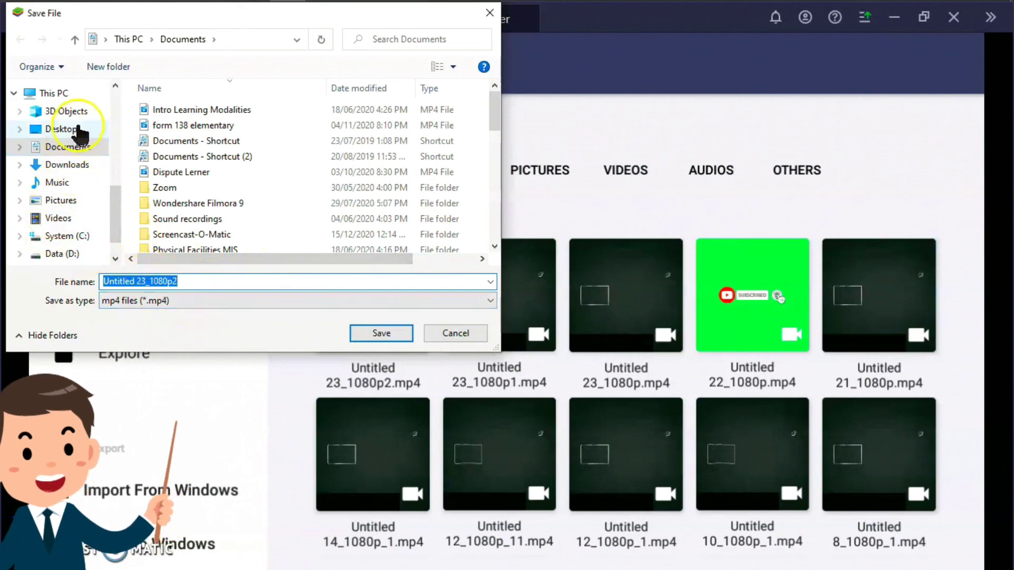
Choose the Desktop as the destination folder for the exported video.
{"action": "mouse_move", "coordinate": [117, 211]}
{"action": "left_mouse_down"}
{"action": "mouse_move", "coordinate": [116, 202]}
{"action": "mouse_move", "coordinate": [114, 222]}
{"action": "mouse_move", "coordinate": [114, 122]}
{"action": "mouse_move", "coordinate": [113, 224]}
{"action": "left_mouse_up"}
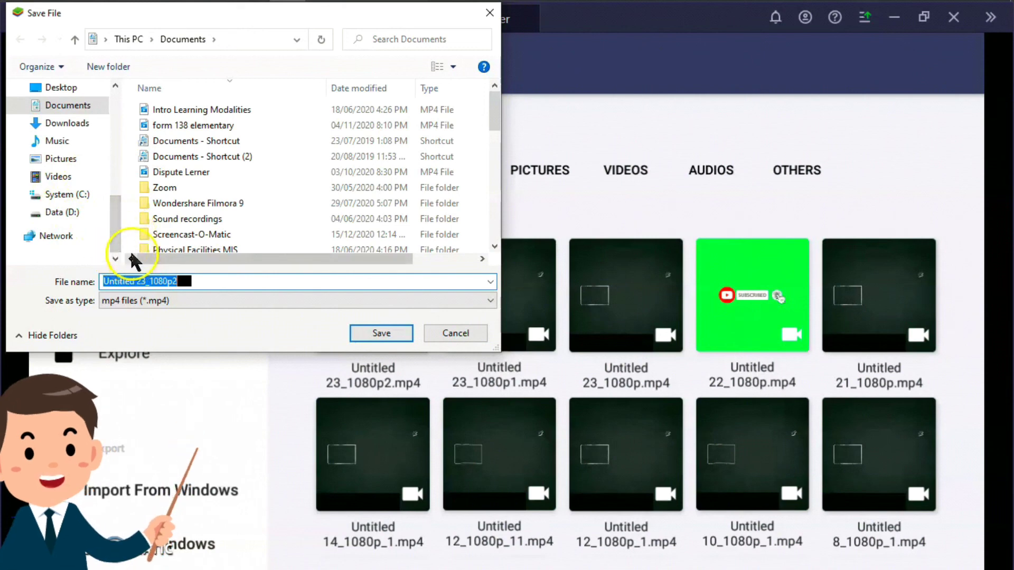
{"action": "left_click_drag", "start_coordinate": [121, 239], "coordinate": [120, 200]}
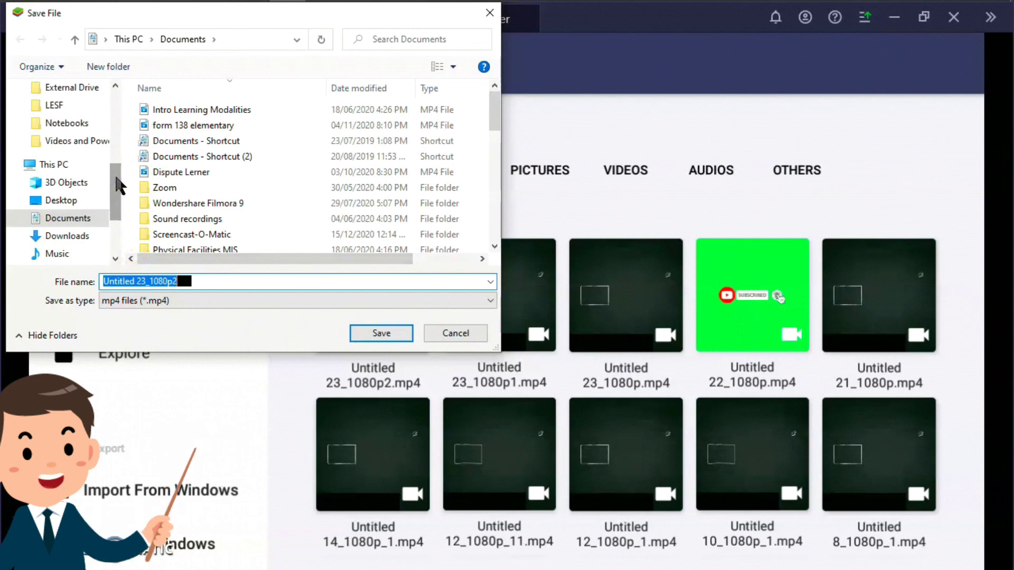
{"action": "left_click", "coordinate": [73, 204]}
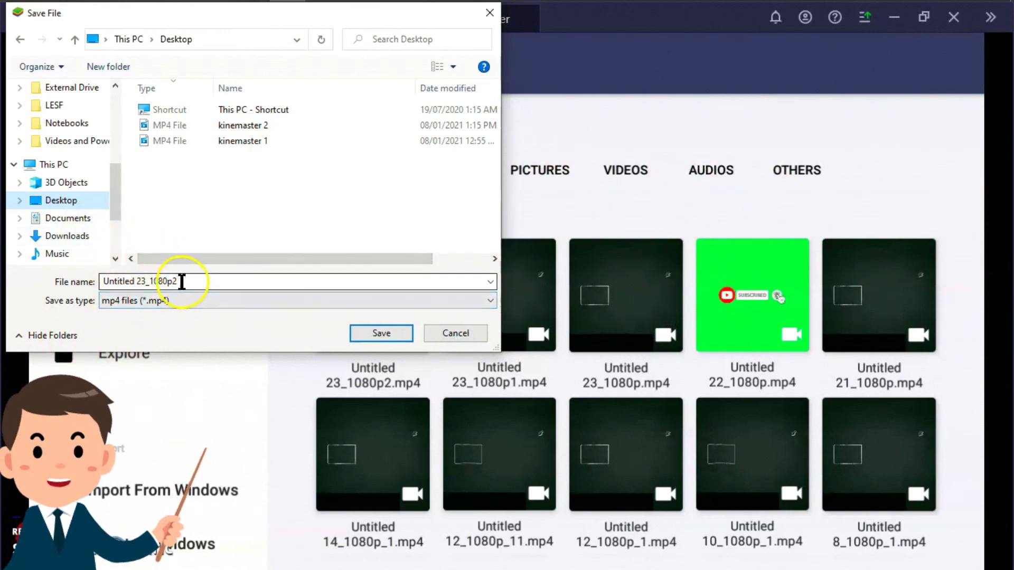
Name the exported video Youtube Intro and save it as an MP4 file.
{"action": "double_click", "coordinate": [212, 281]}
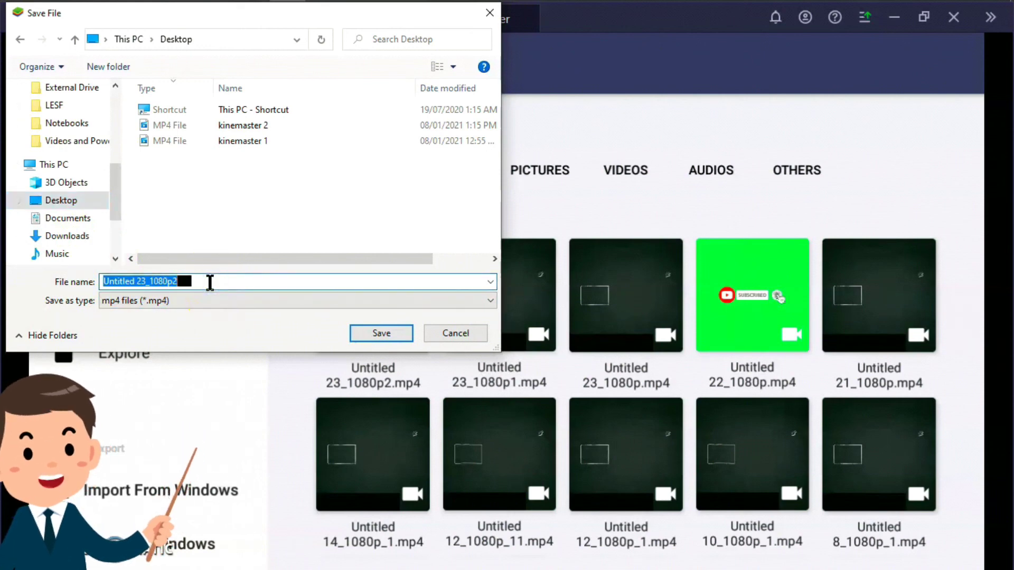
{"action": "key", "text": "BackSpace"}
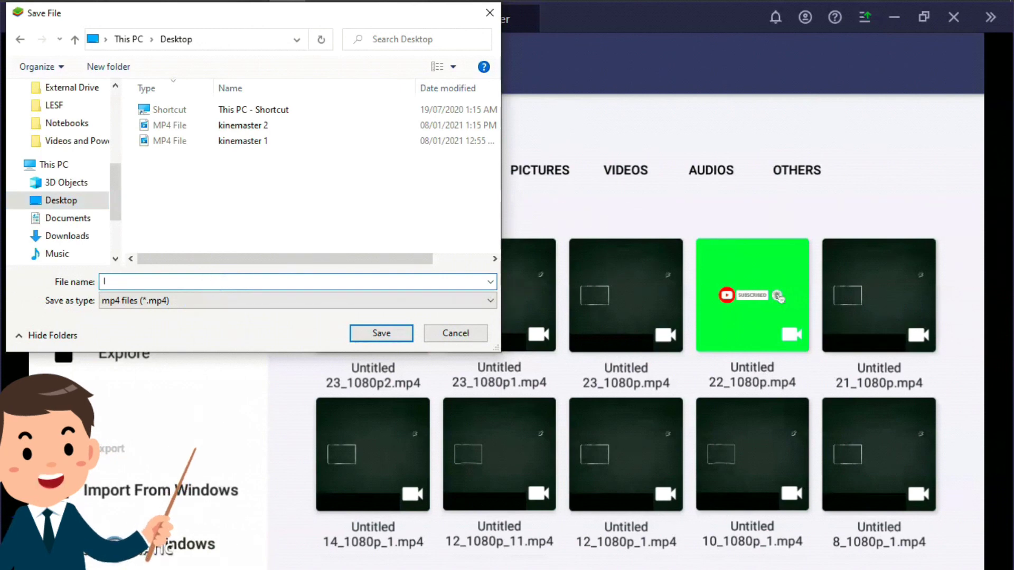
{"action": "type", "text": "Intro"}
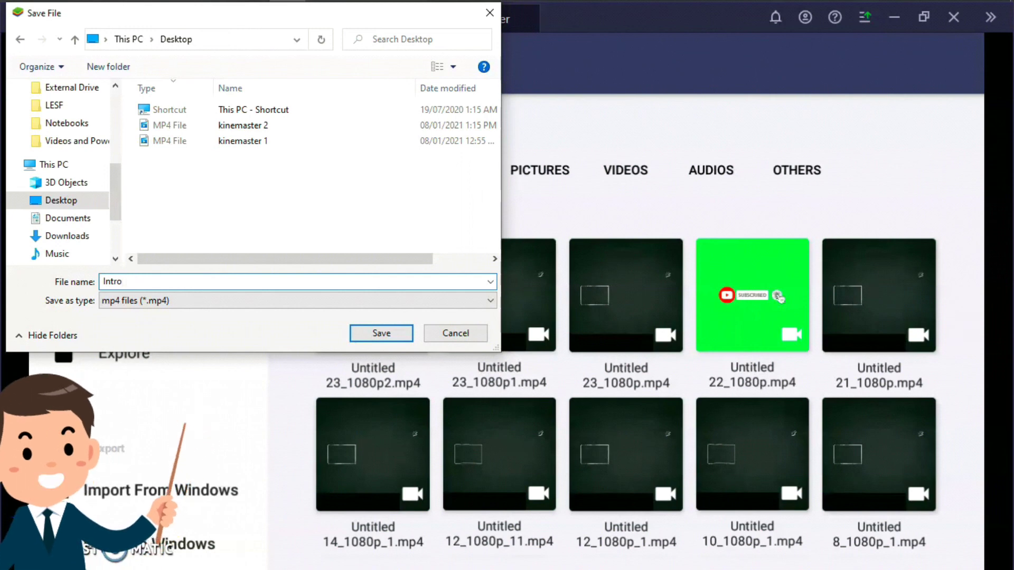
{"action": "key", "text": "BackSpace"}
{"action": "key", "text": "BackSpace"}
{"action": "key", "text": "BackSpace"}
{"action": "type", "text": "You"}
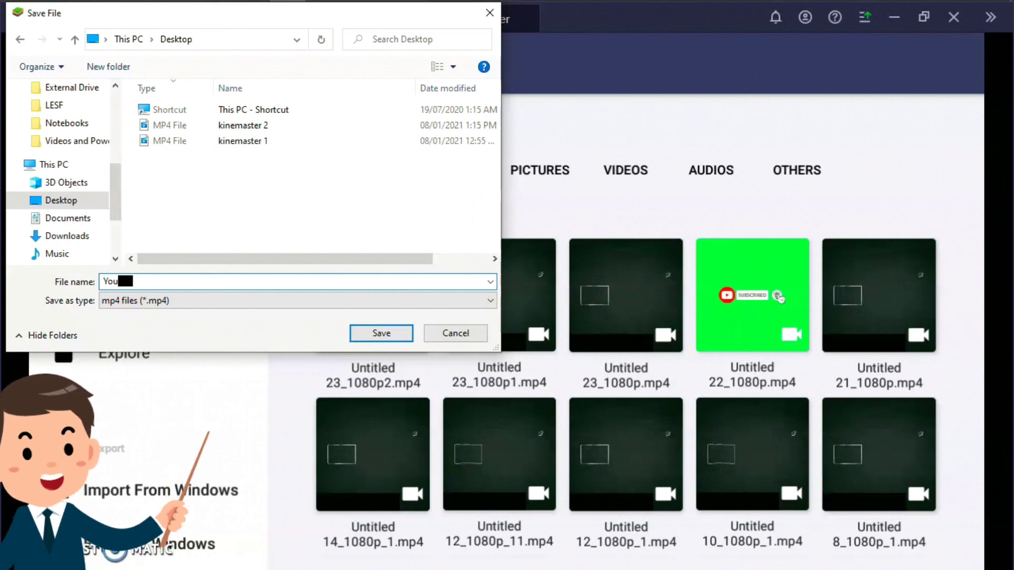
{"action": "type", "text": "tube"}
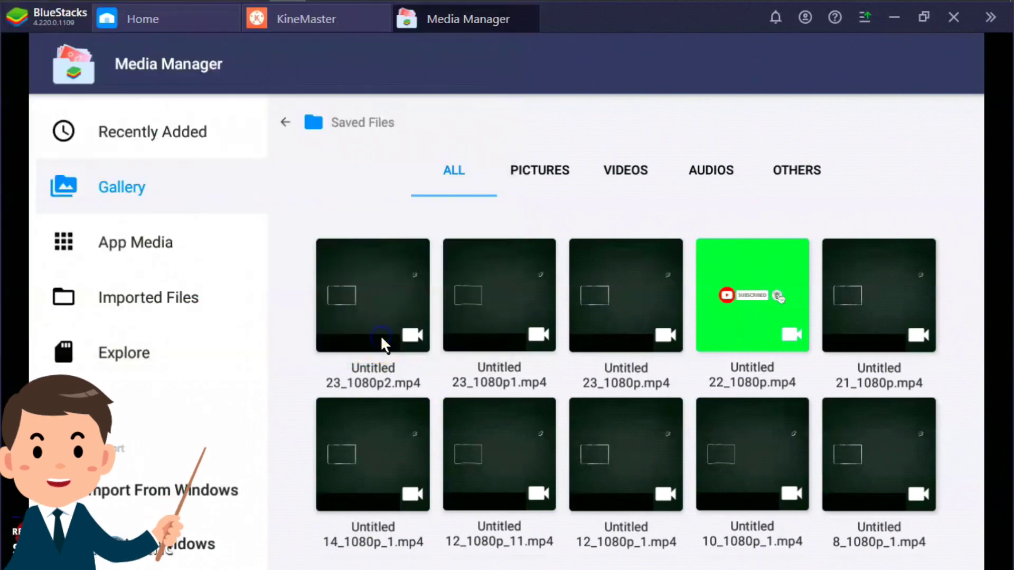
{"action": "left_click", "coordinate": [341, 318]}
{"action": "left_click", "coordinate": [539, 287]}
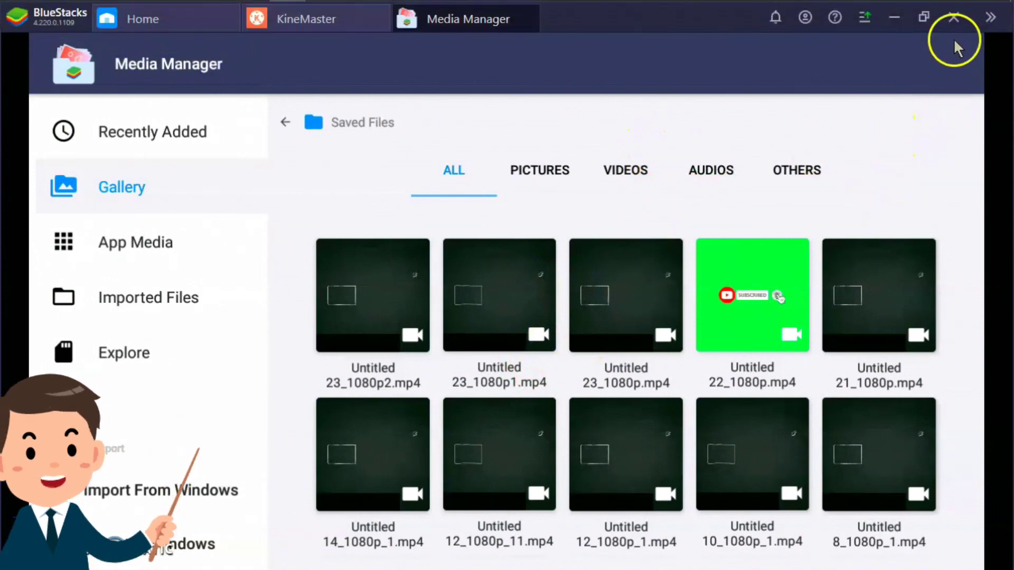
Close BlueStacks and move the Youtube Intro file beside the This PC shortcut on the desktop.
{"action": "left_click", "coordinate": [957, 20]}
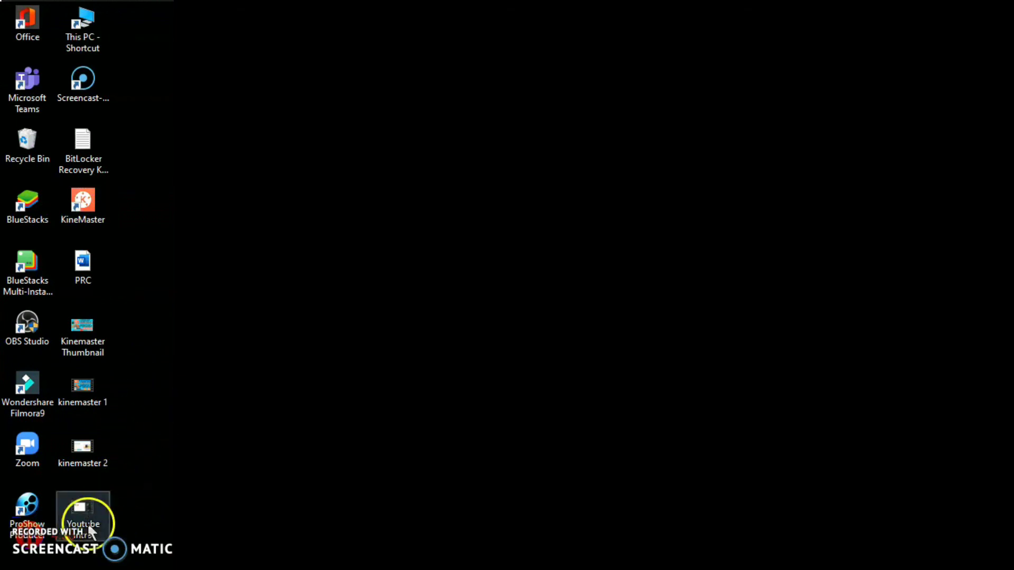
{"action": "left_click_drag", "start_coordinate": [84, 521], "coordinate": [177, 112]}
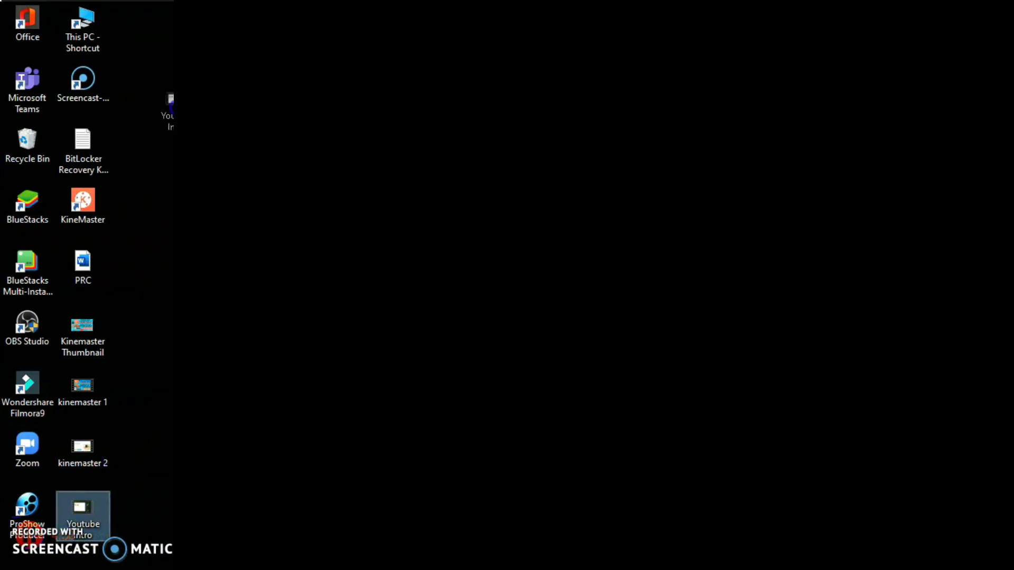
{"action": "left_click_drag", "start_coordinate": [129, 33], "coordinate": [133, 35]}
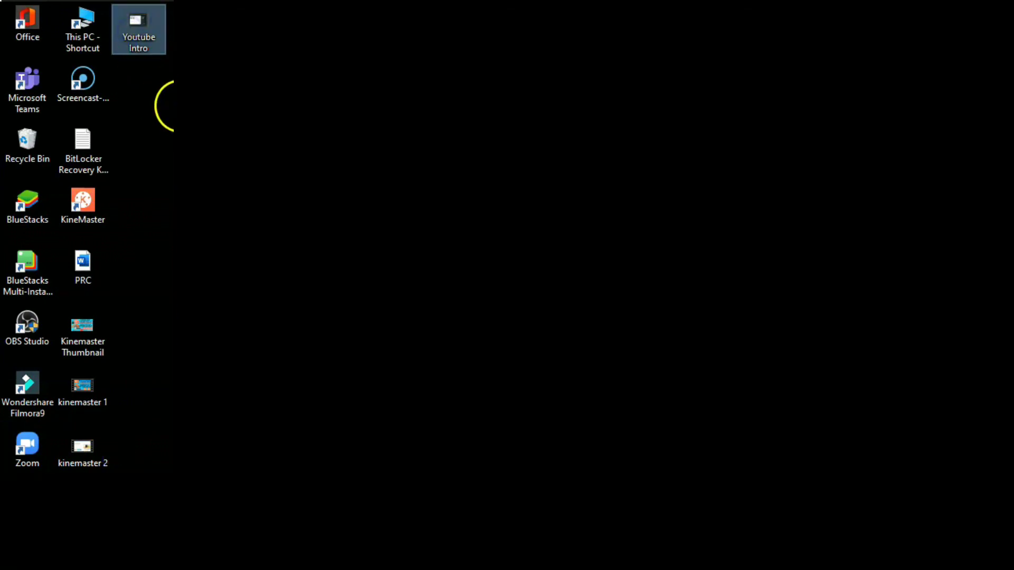
{"action": "left_click", "coordinate": [164, 32]}
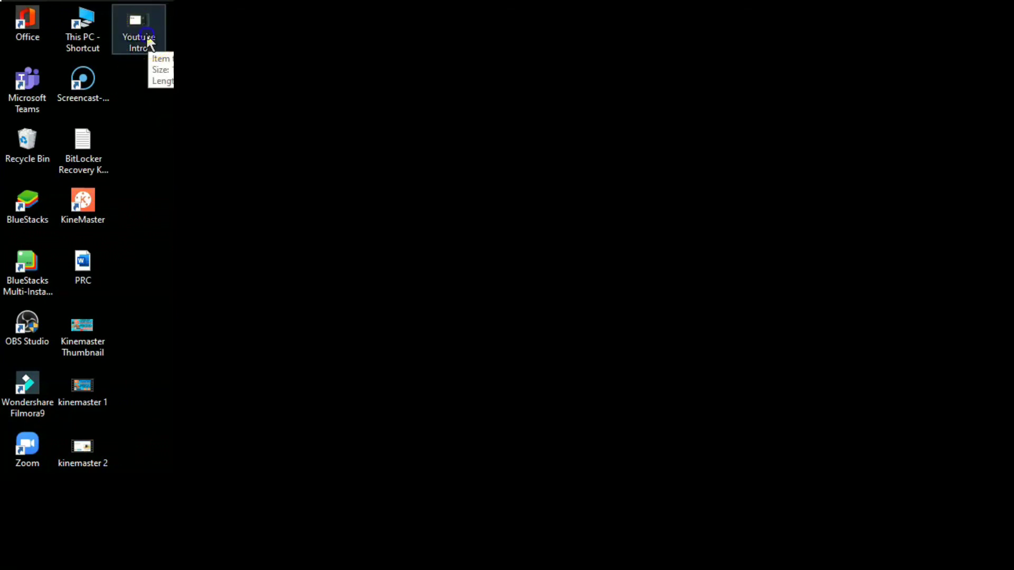
Play the Youtube Intro video from the desktop in an enlarged player and pause it at the logo scene.
{"action": "double_click", "coordinate": [150, 38]}
{"action": "left_click", "coordinate": [156, 22]}
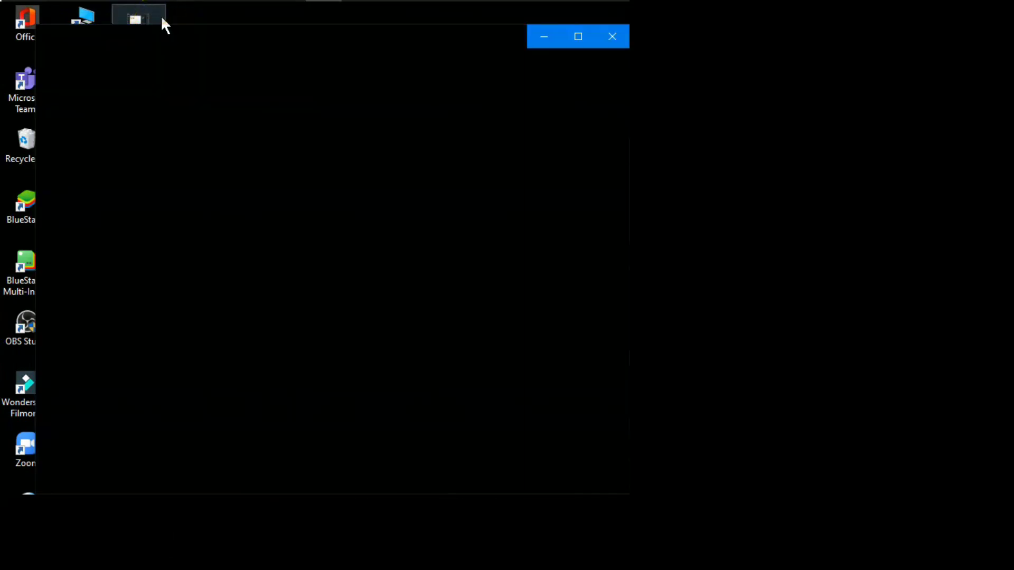
{"action": "left_click", "coordinate": [231, 114]}
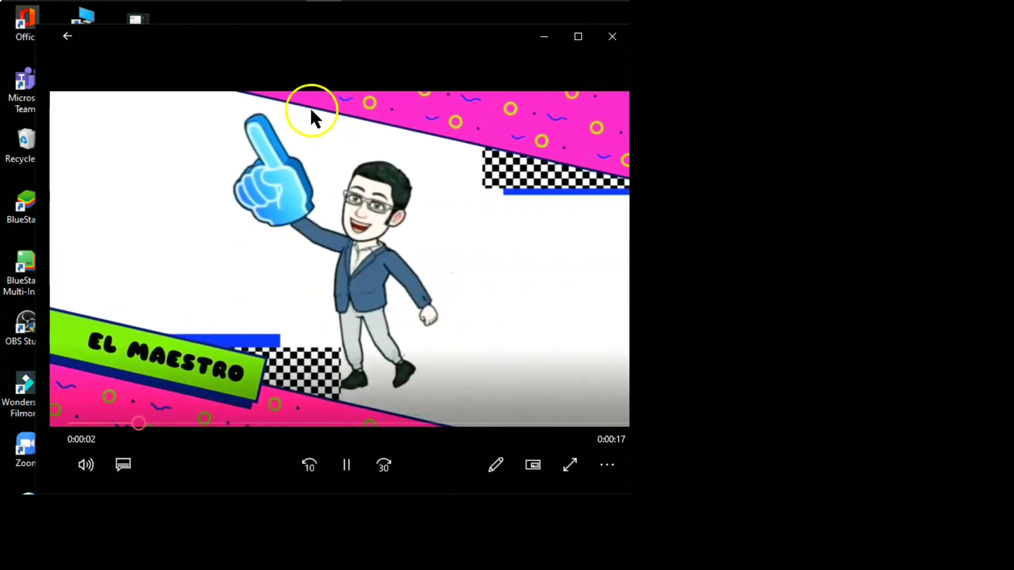
{"action": "left_click", "coordinate": [578, 36]}
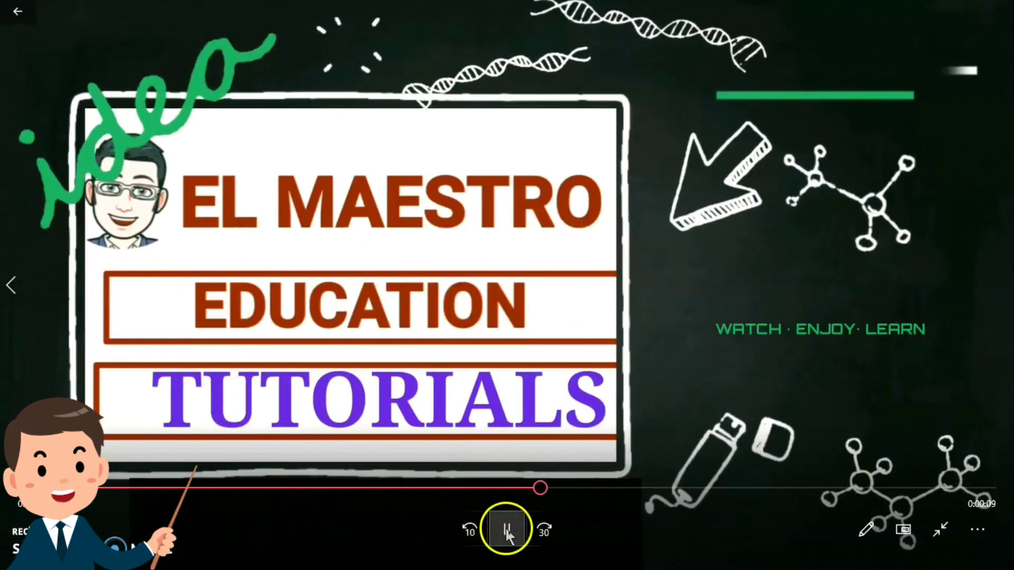
{"action": "left_click", "coordinate": [506, 531]}
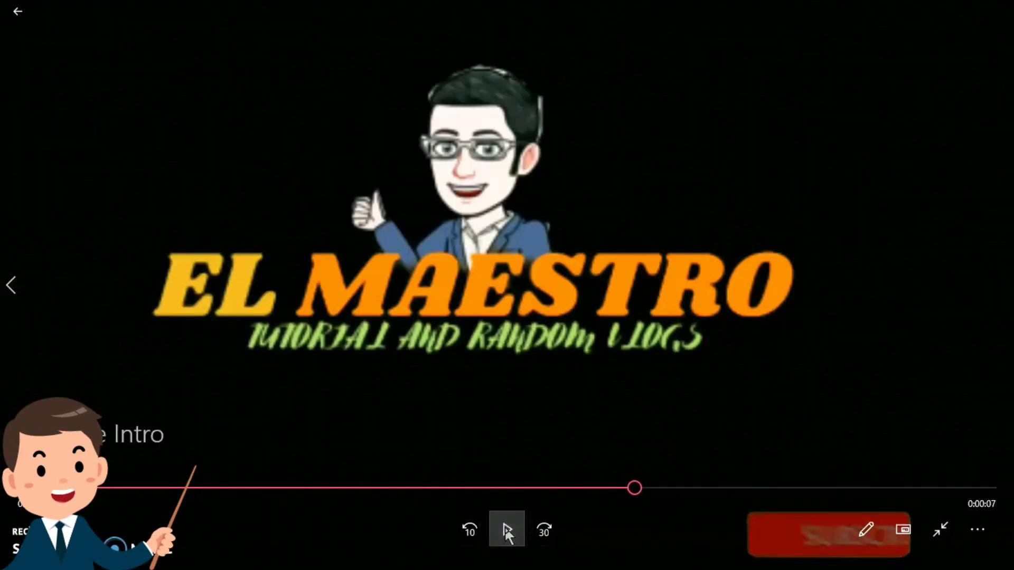
{"action": "left_click", "coordinate": [464, 431]}
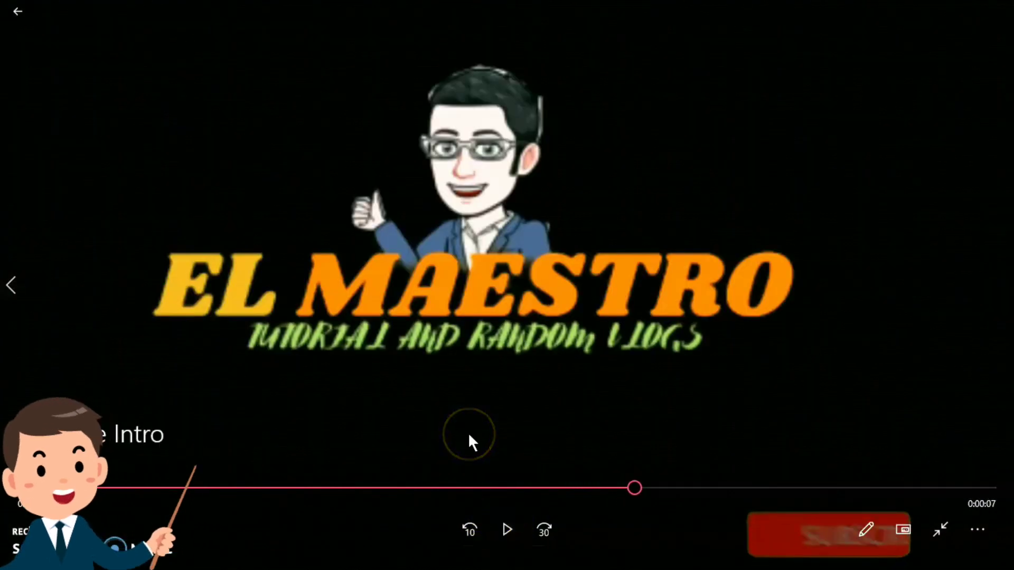